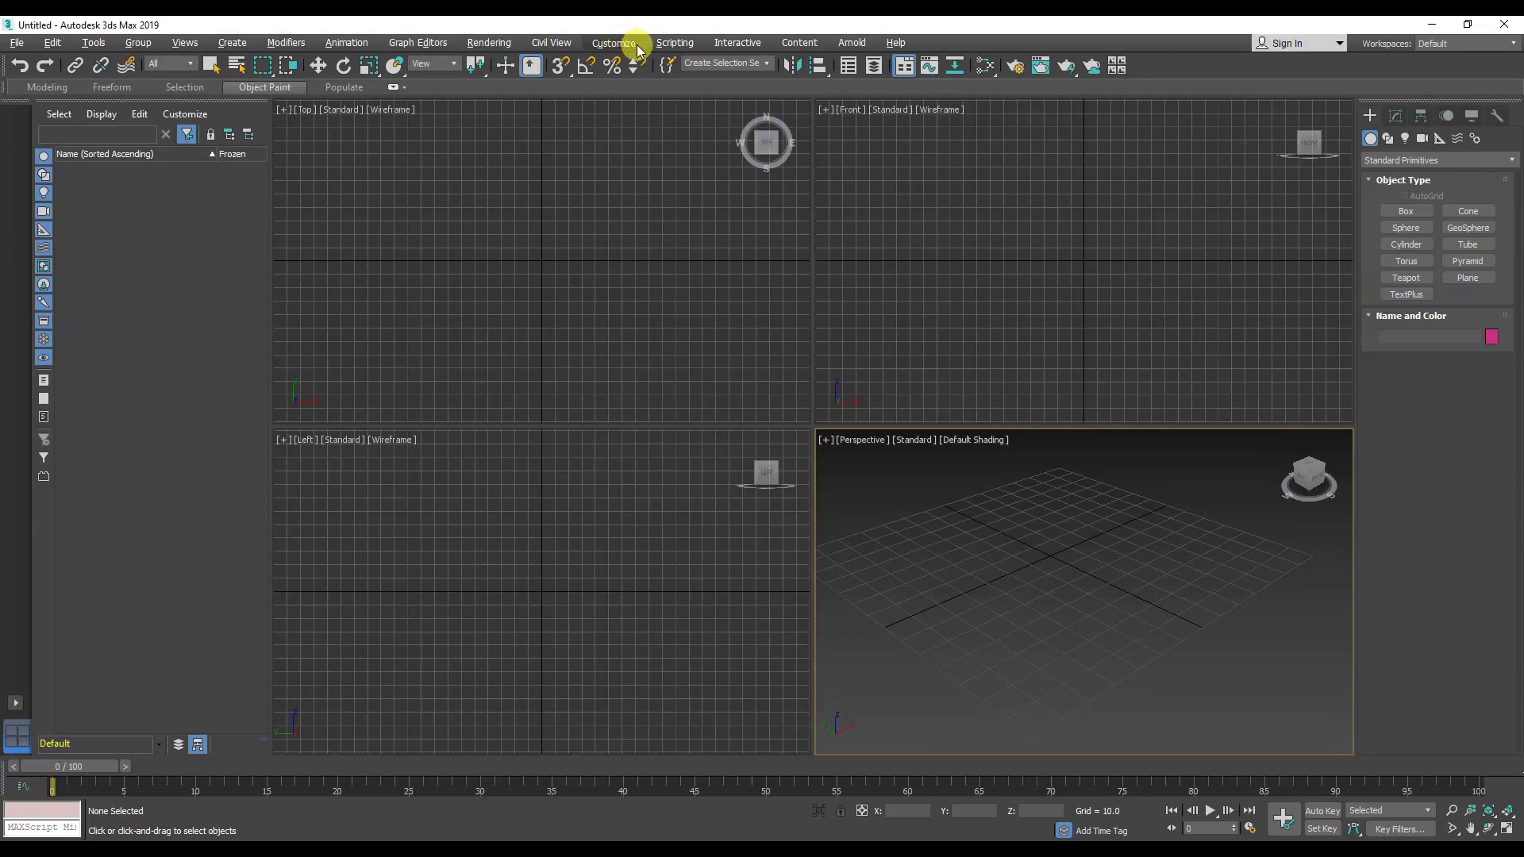
Preview the ame-light and ame-dark UI schemes, then close the scheme chooser without applying
click(635, 46)
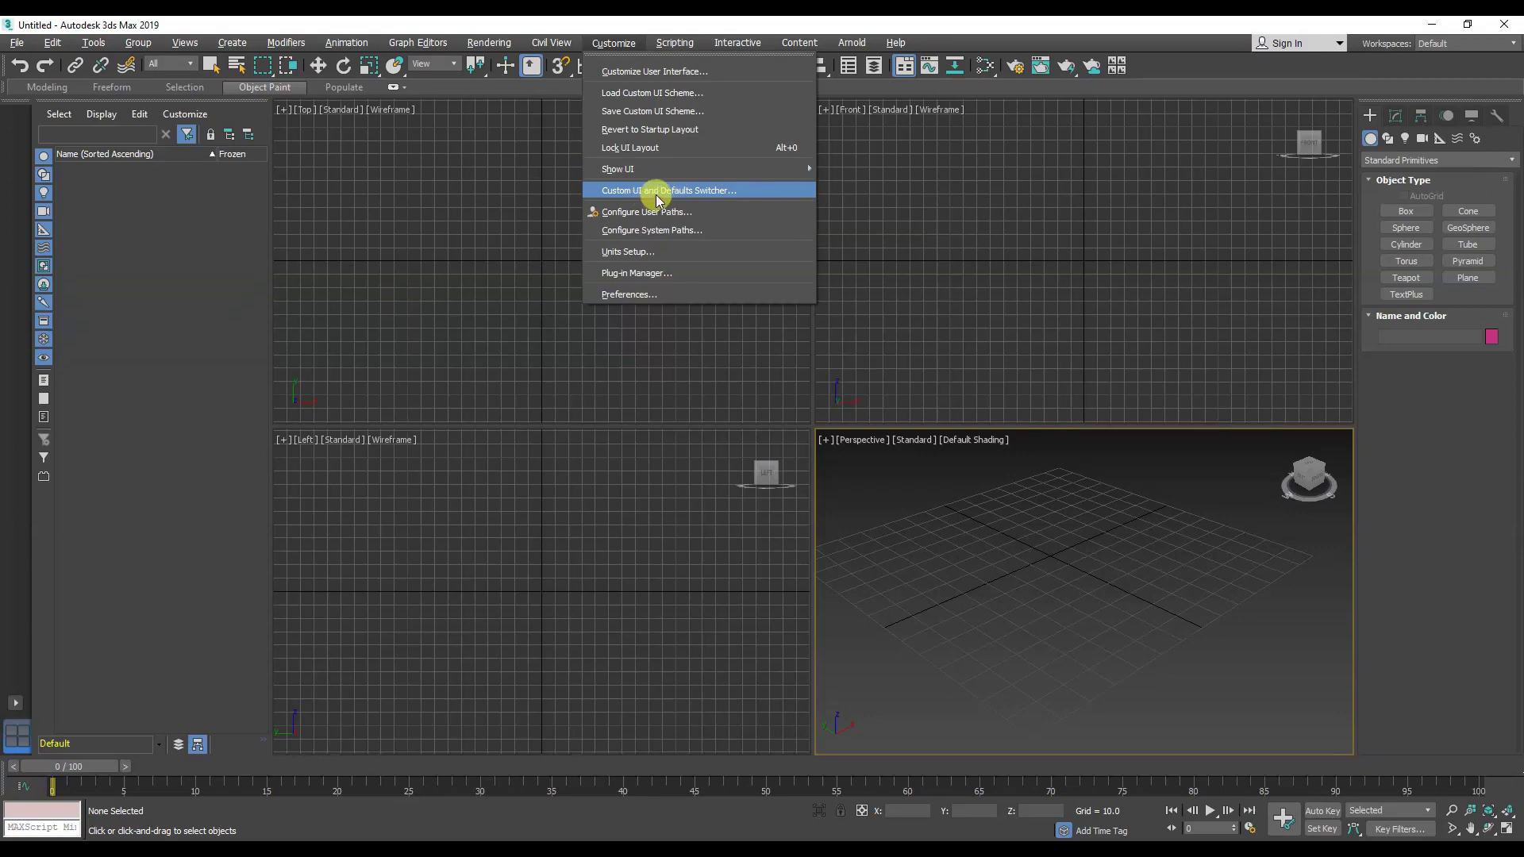
click(657, 195)
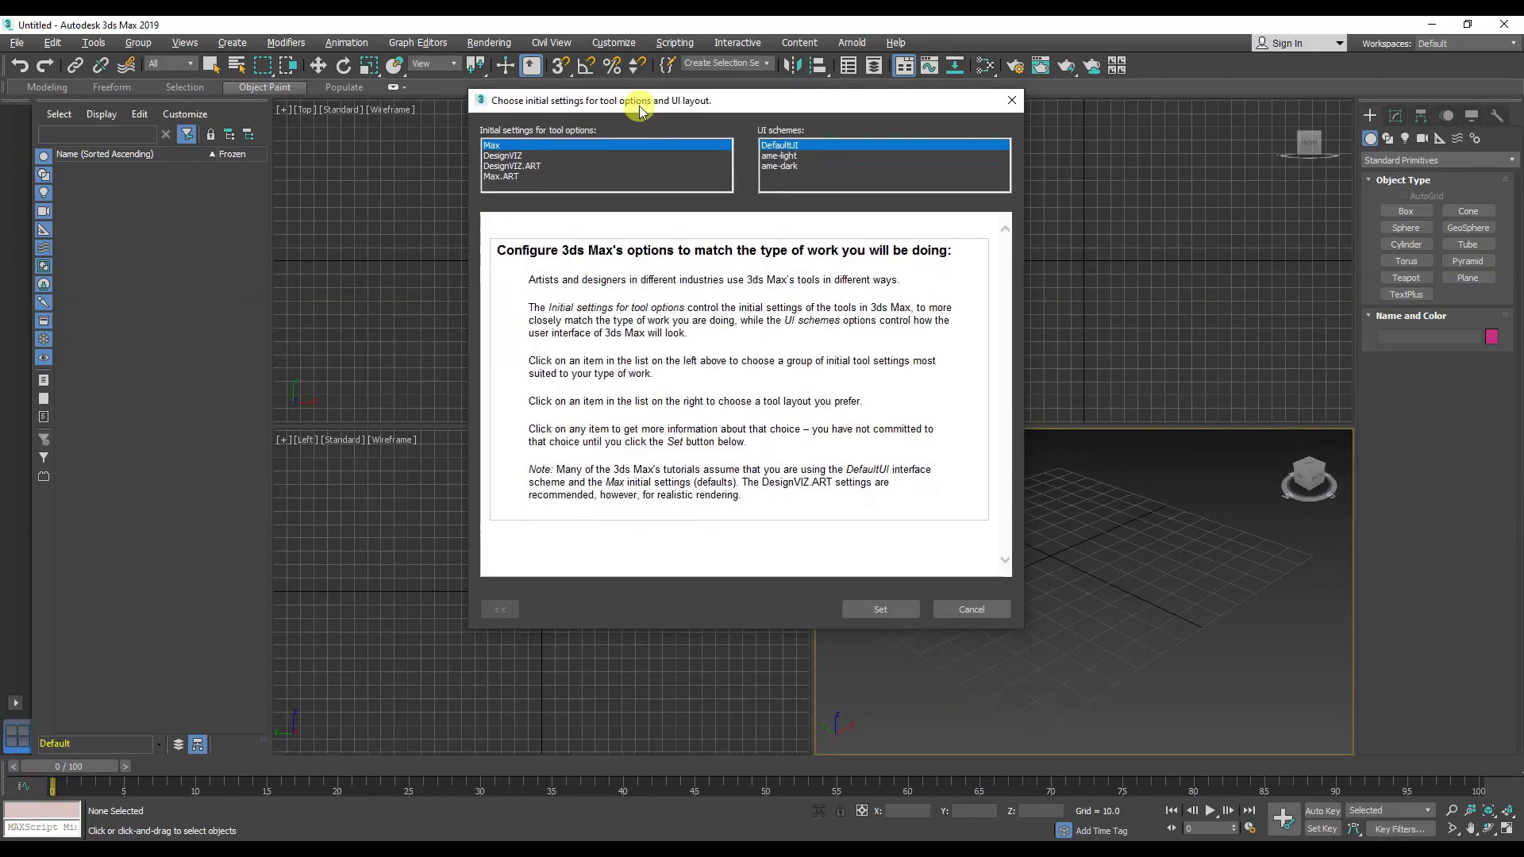
click(788, 157)
click(796, 166)
click(787, 157)
click(790, 157)
click(790, 157)
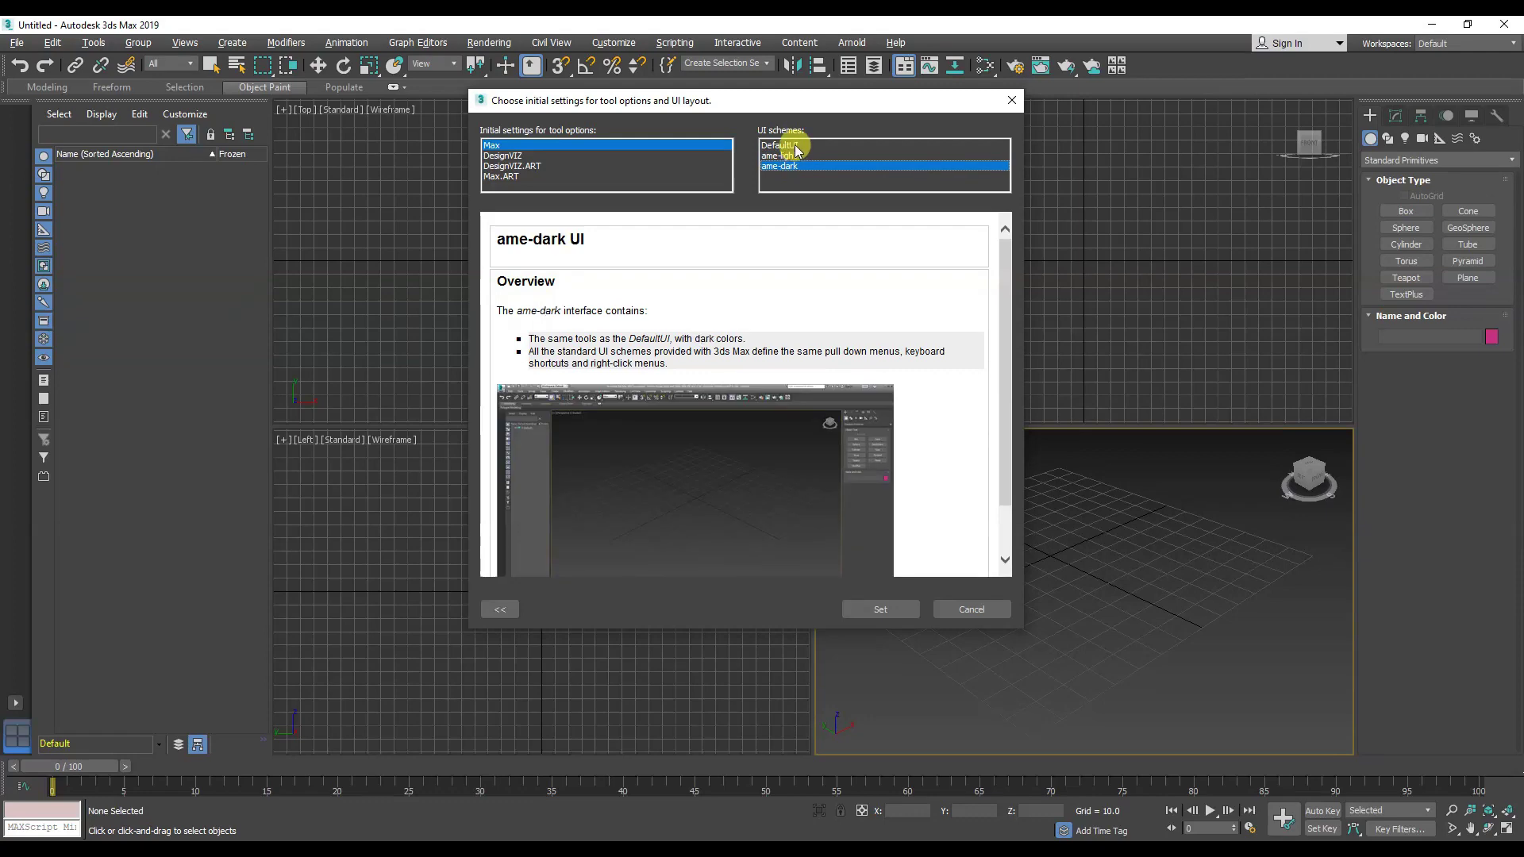
click(795, 146)
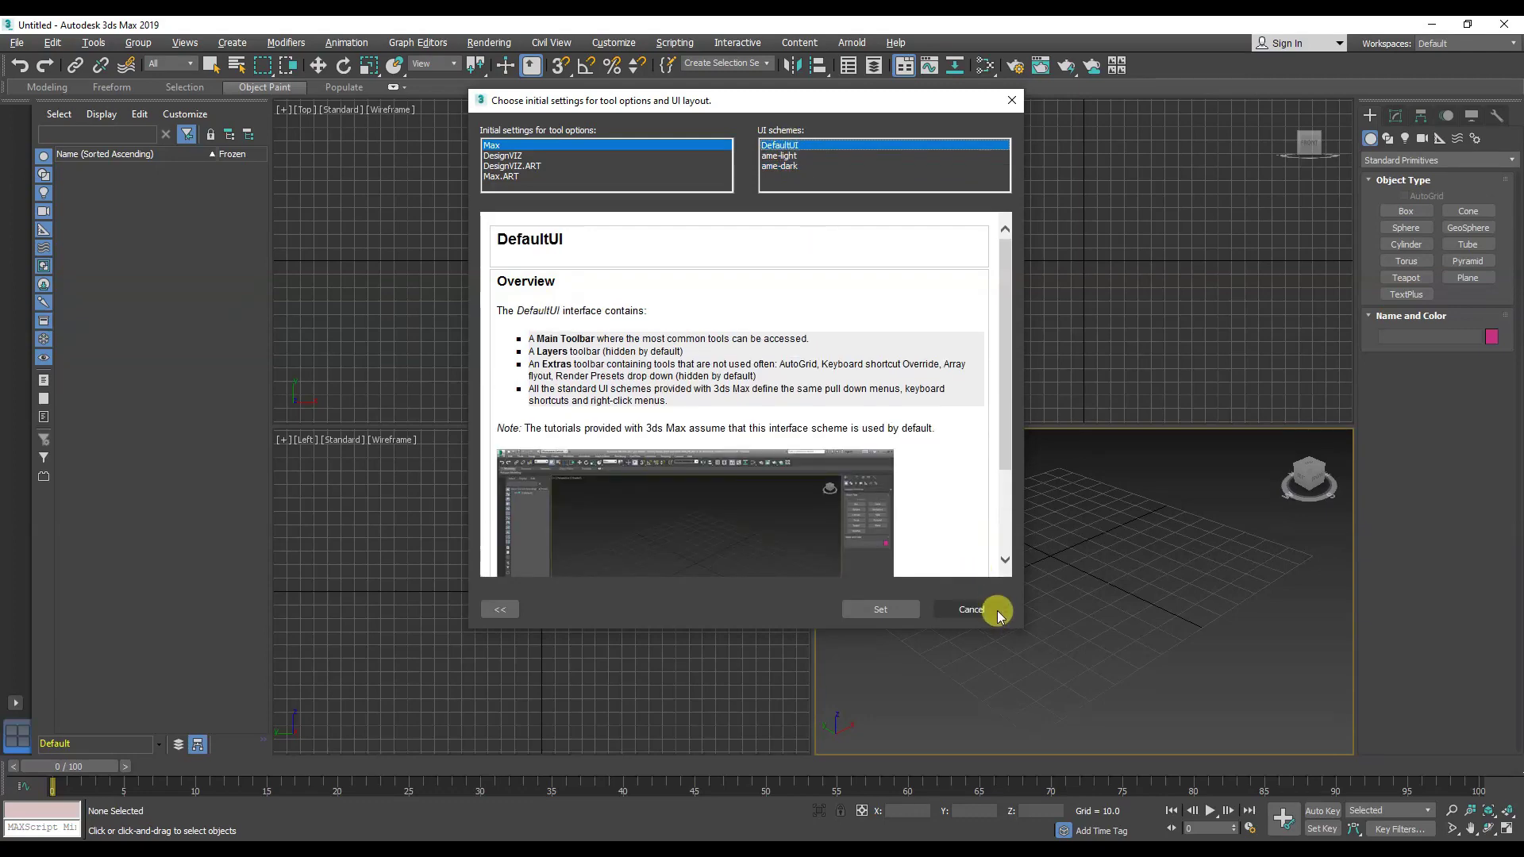
click(976, 611)
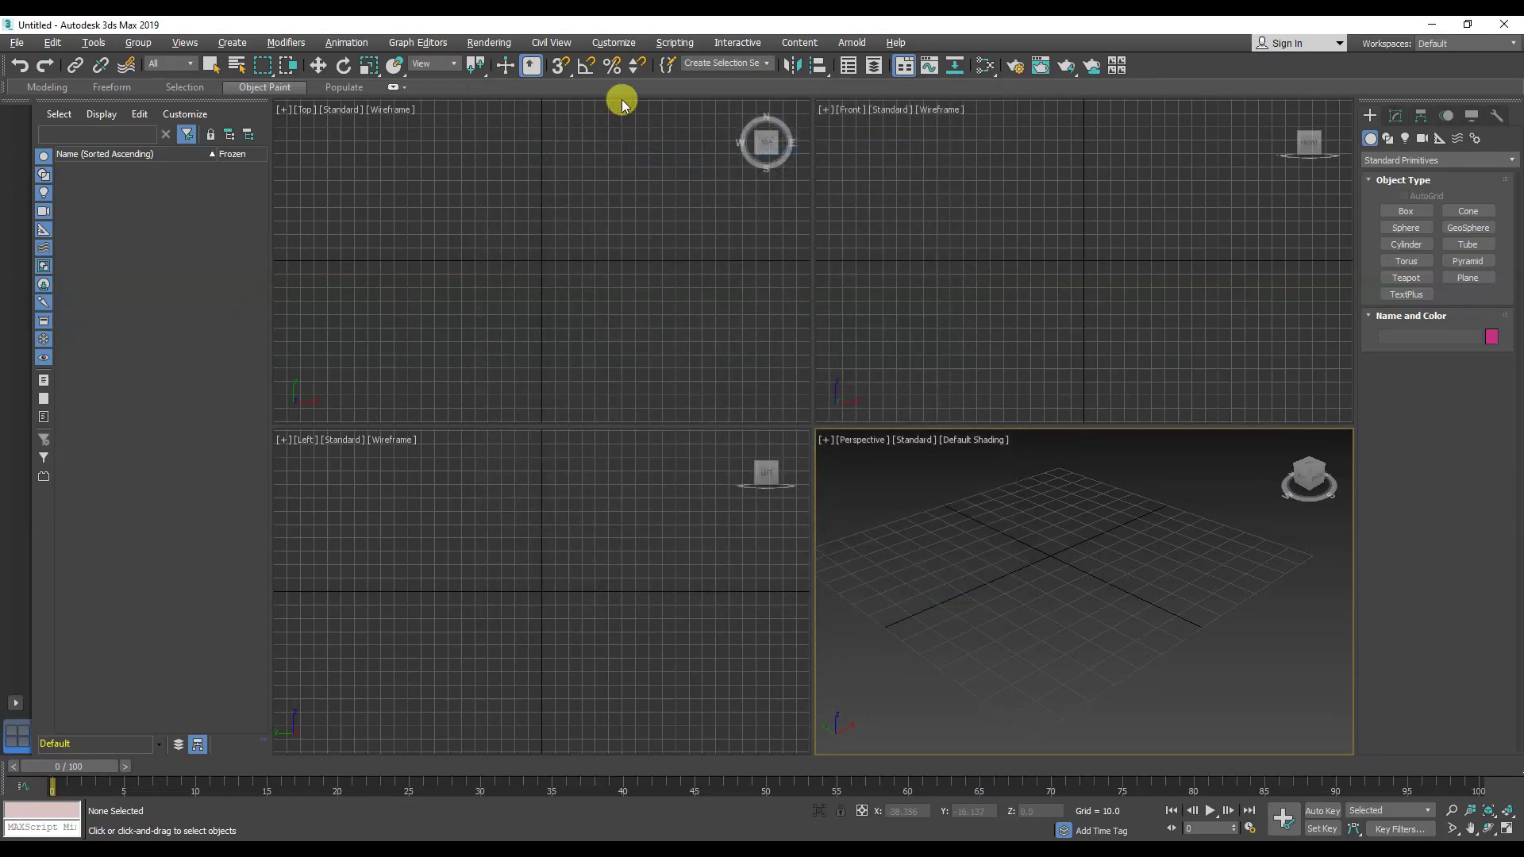
Tick 'Convert local file paths to Relative' in Preferences > Files, then cancel the dialog
click(605, 48)
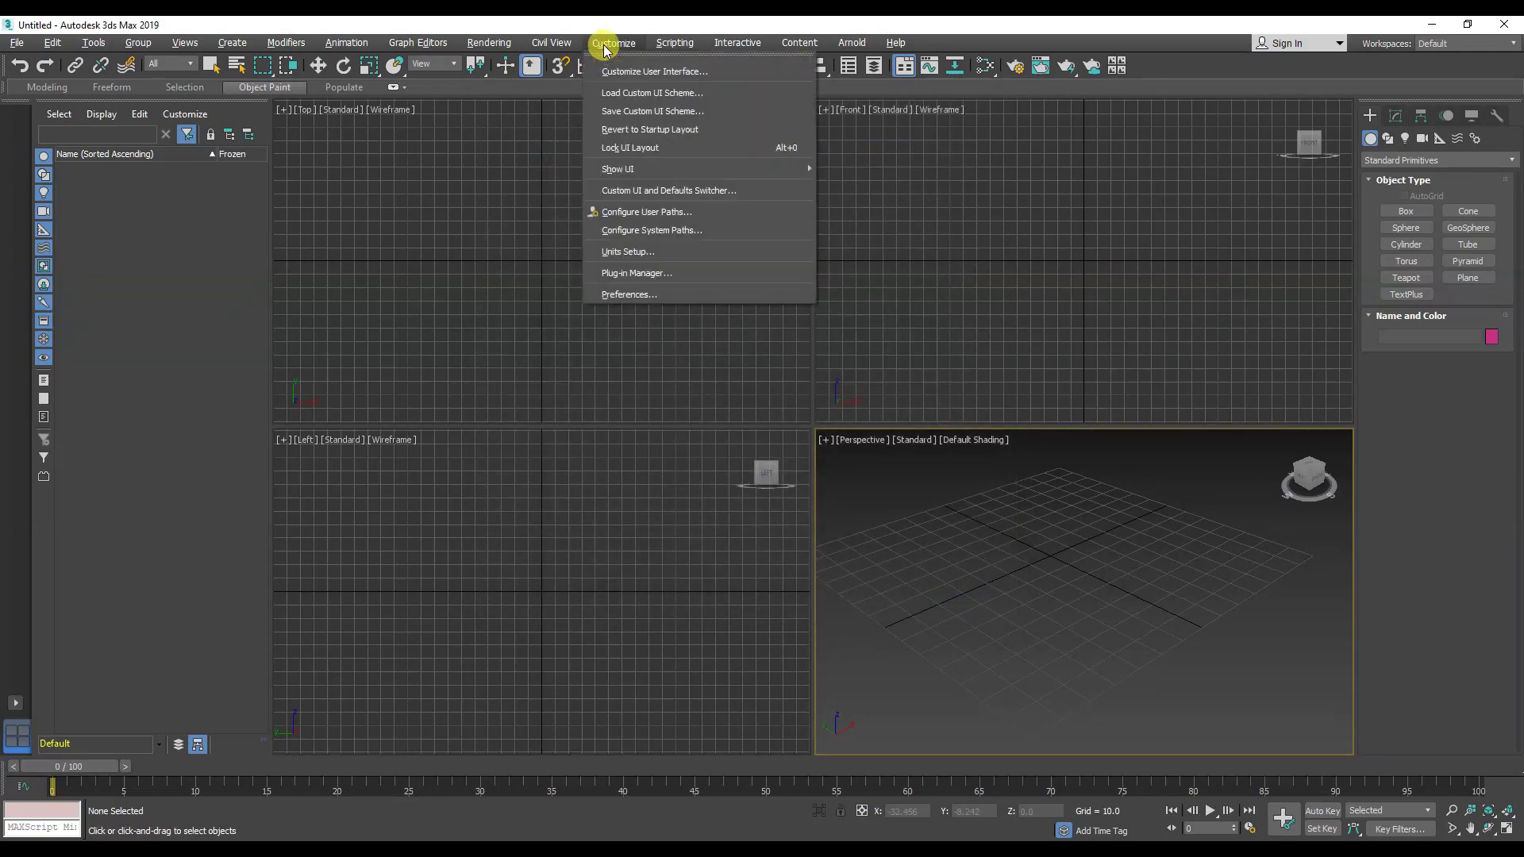
click(677, 294)
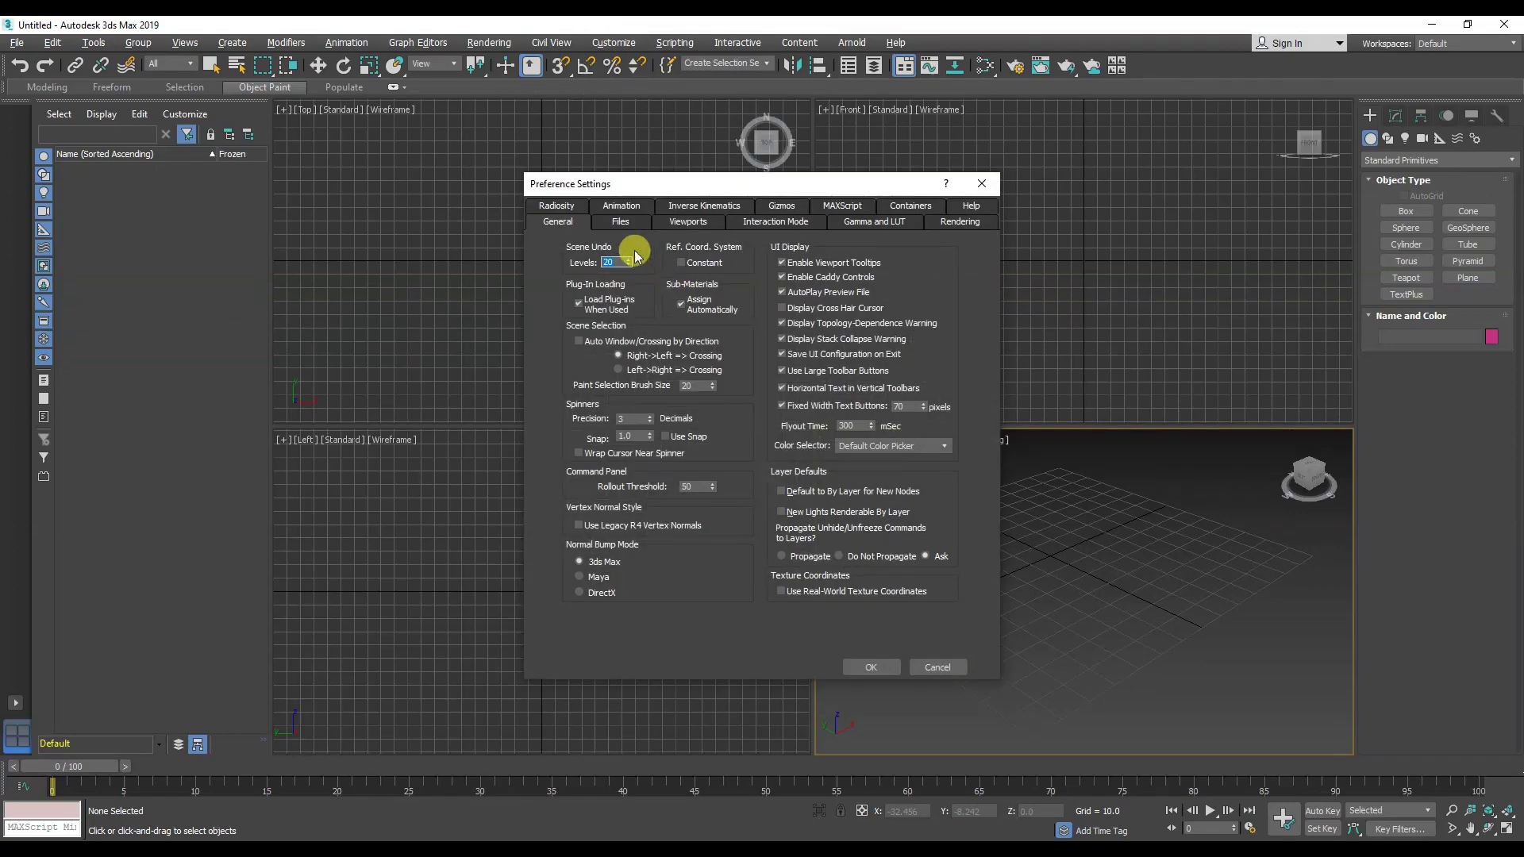
click(627, 225)
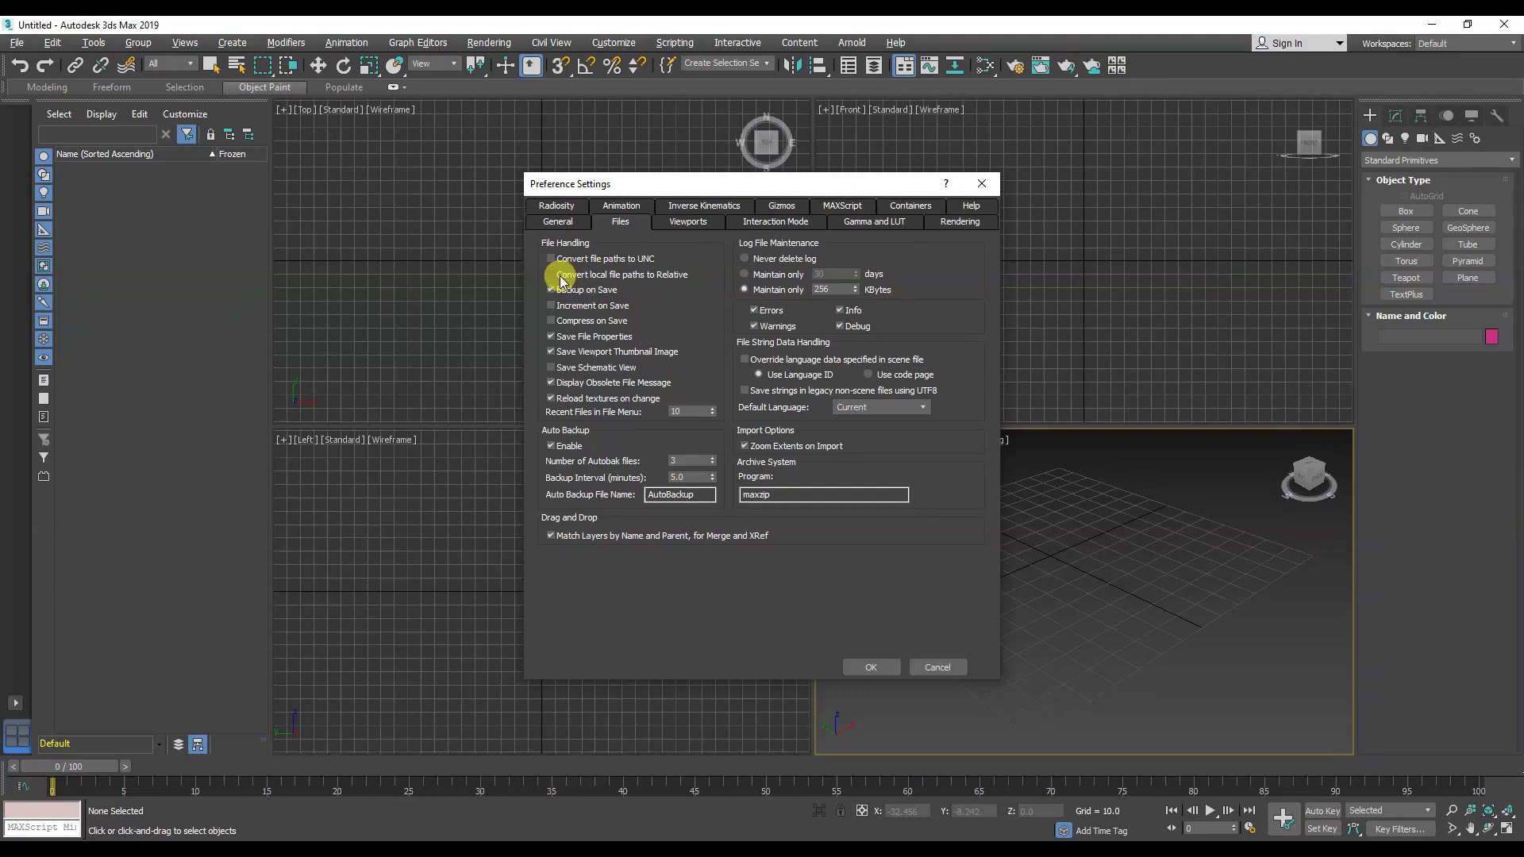
click(560, 278)
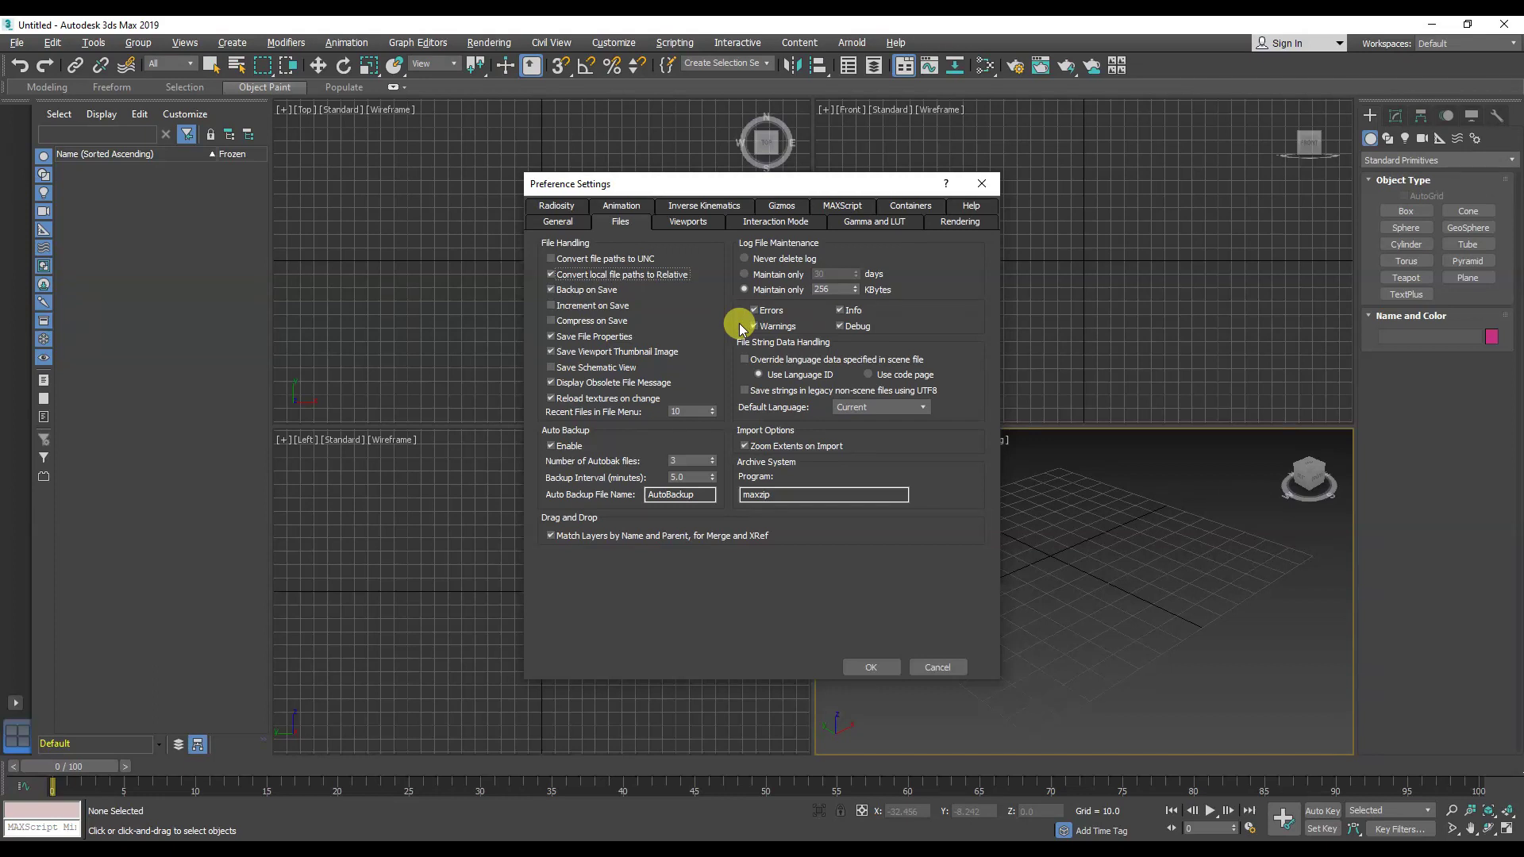
click(936, 665)
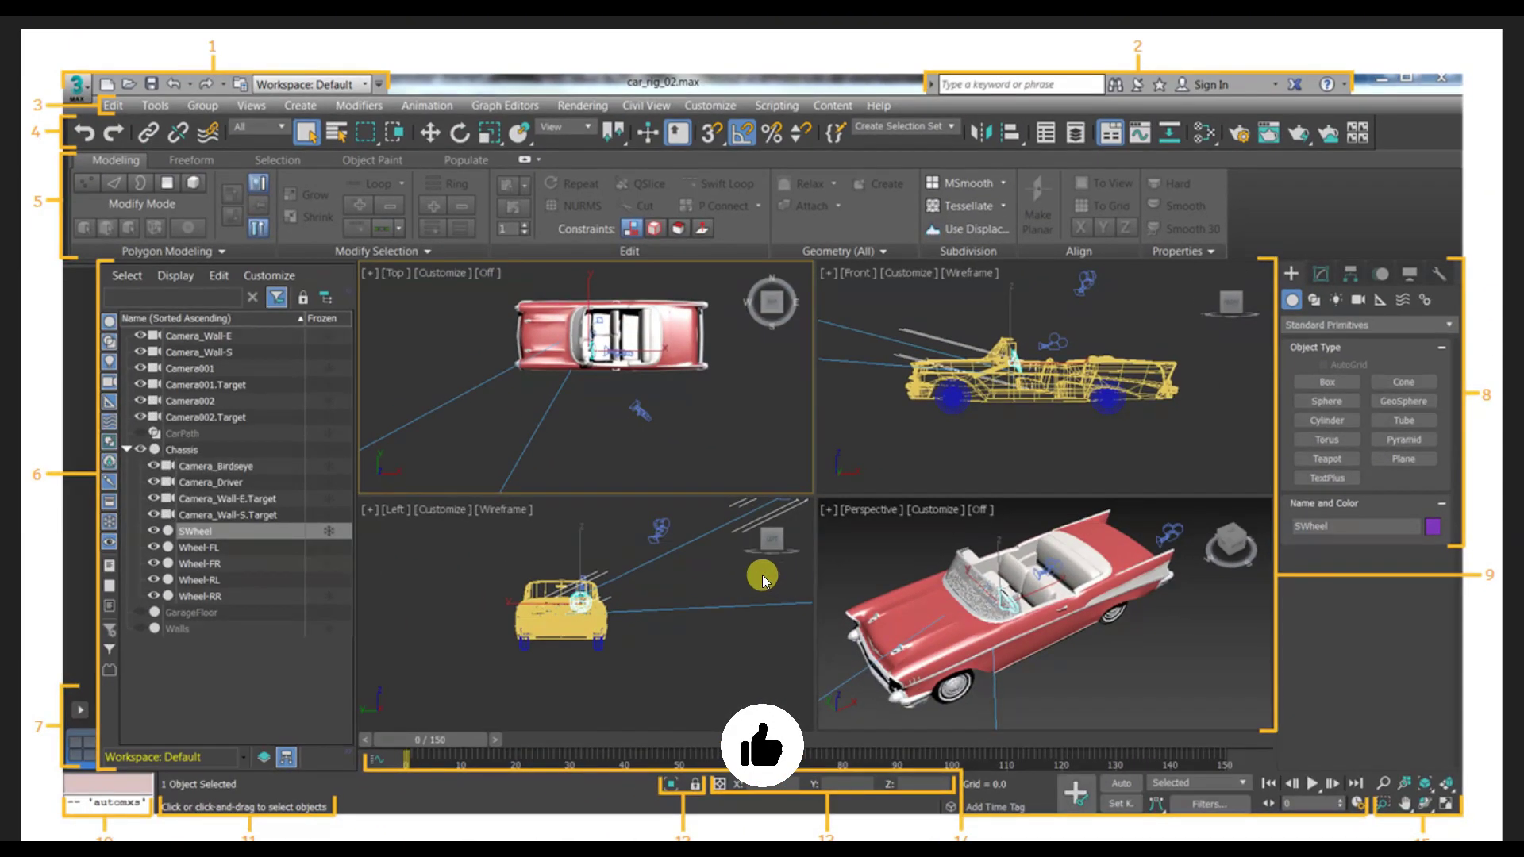
Leave the annotated interface diagram and return to the empty 3ds Max scene with Alt+Tab
key(alt+Tab)
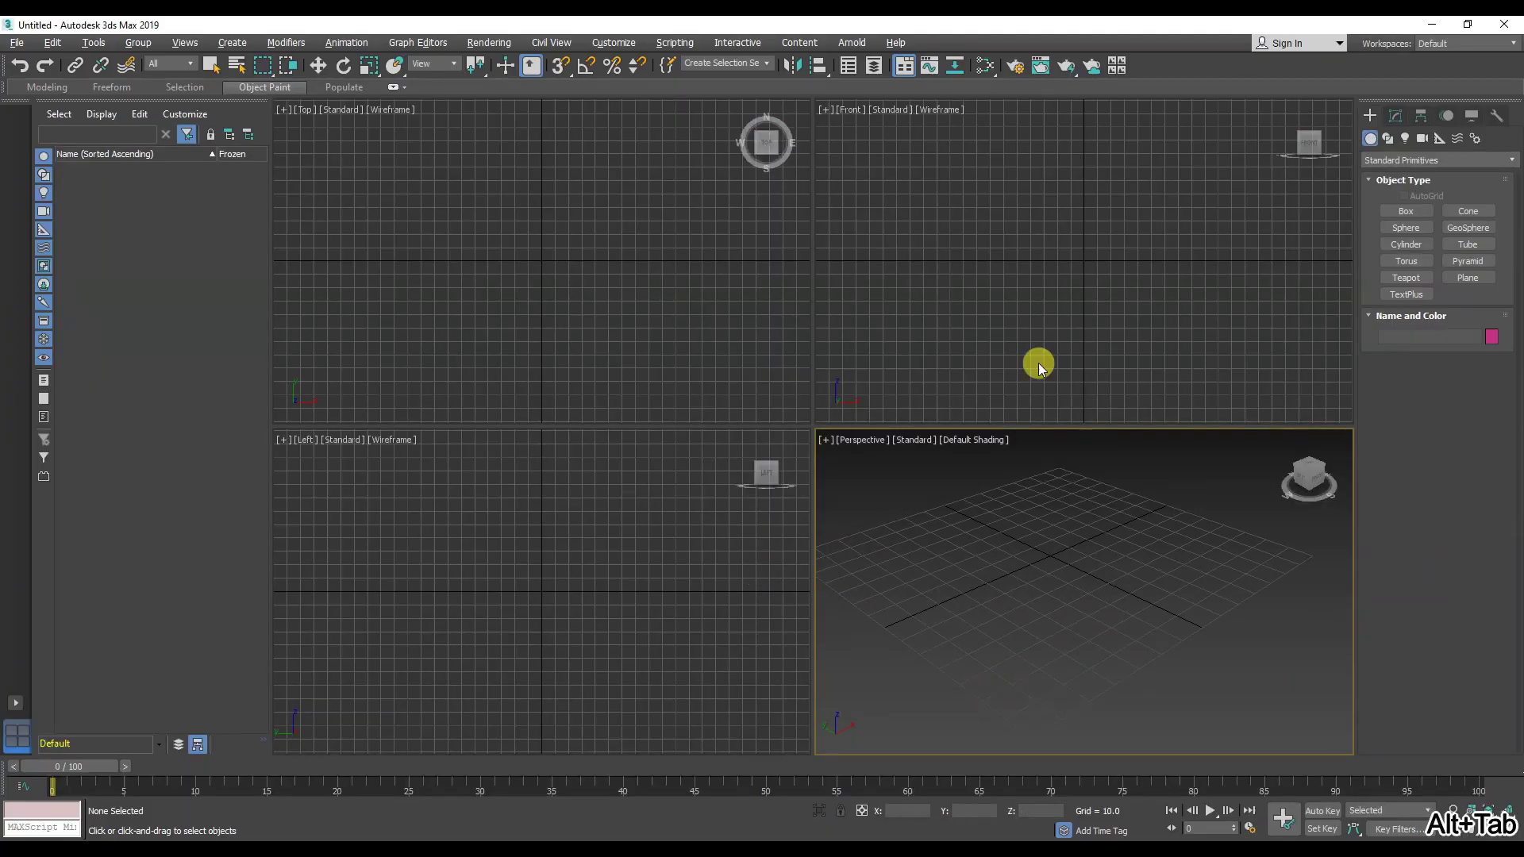
Draw a roughly 31.2 × 35.7 × 28.5 box, Box001, near the Perspective grid centre, then select it in the Scene Explorer
mouse_move(1020, 571)
middle_down()
mouse_move(1068, 583)
mouse_move(1024, 573)
middle_up()
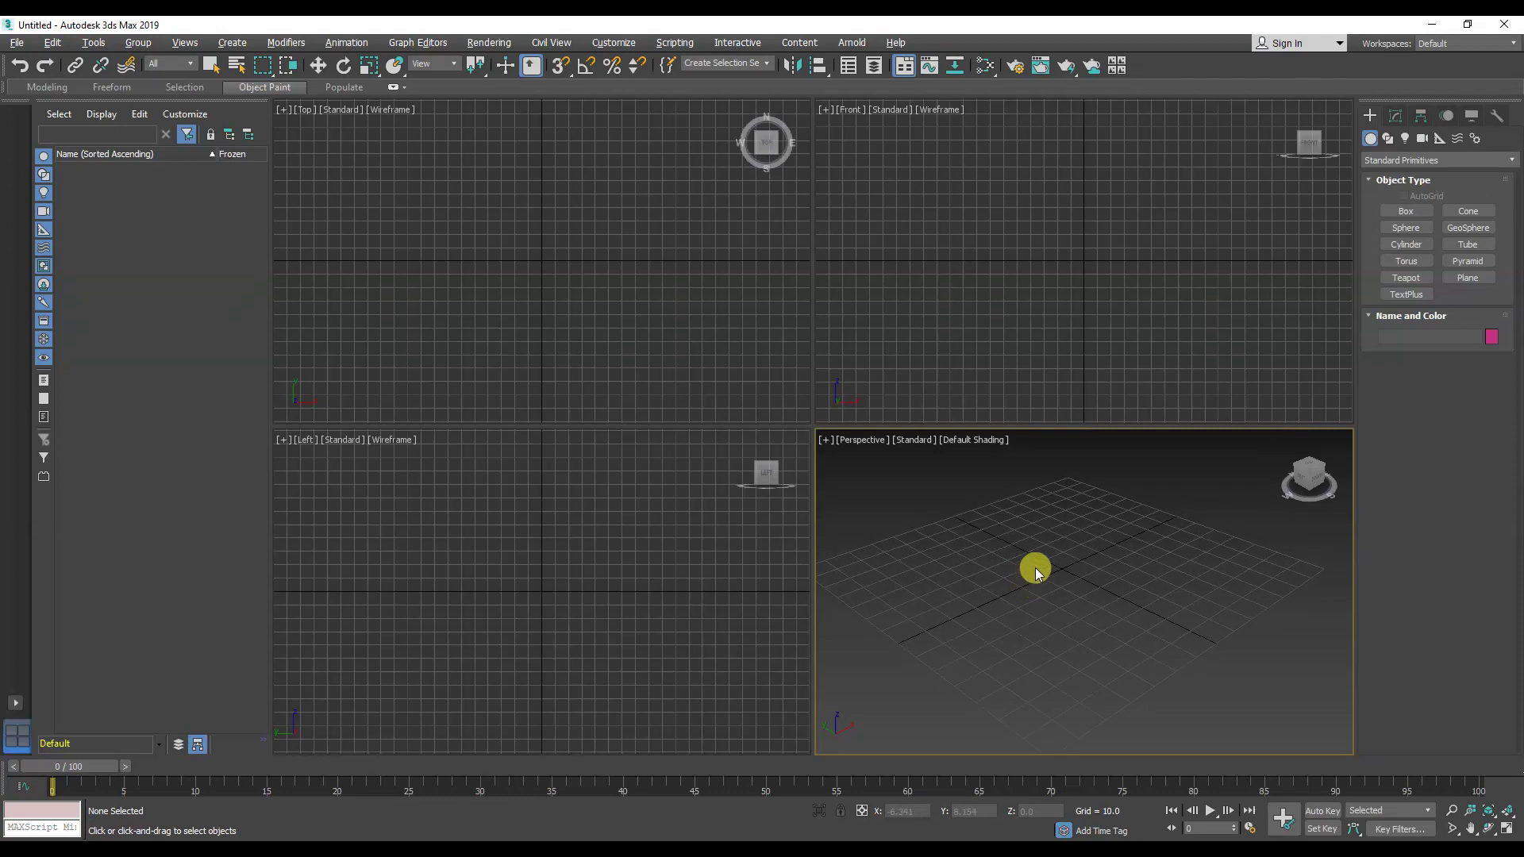
click(1403, 214)
click(1403, 214)
drag(1009, 648, 1026, 573)
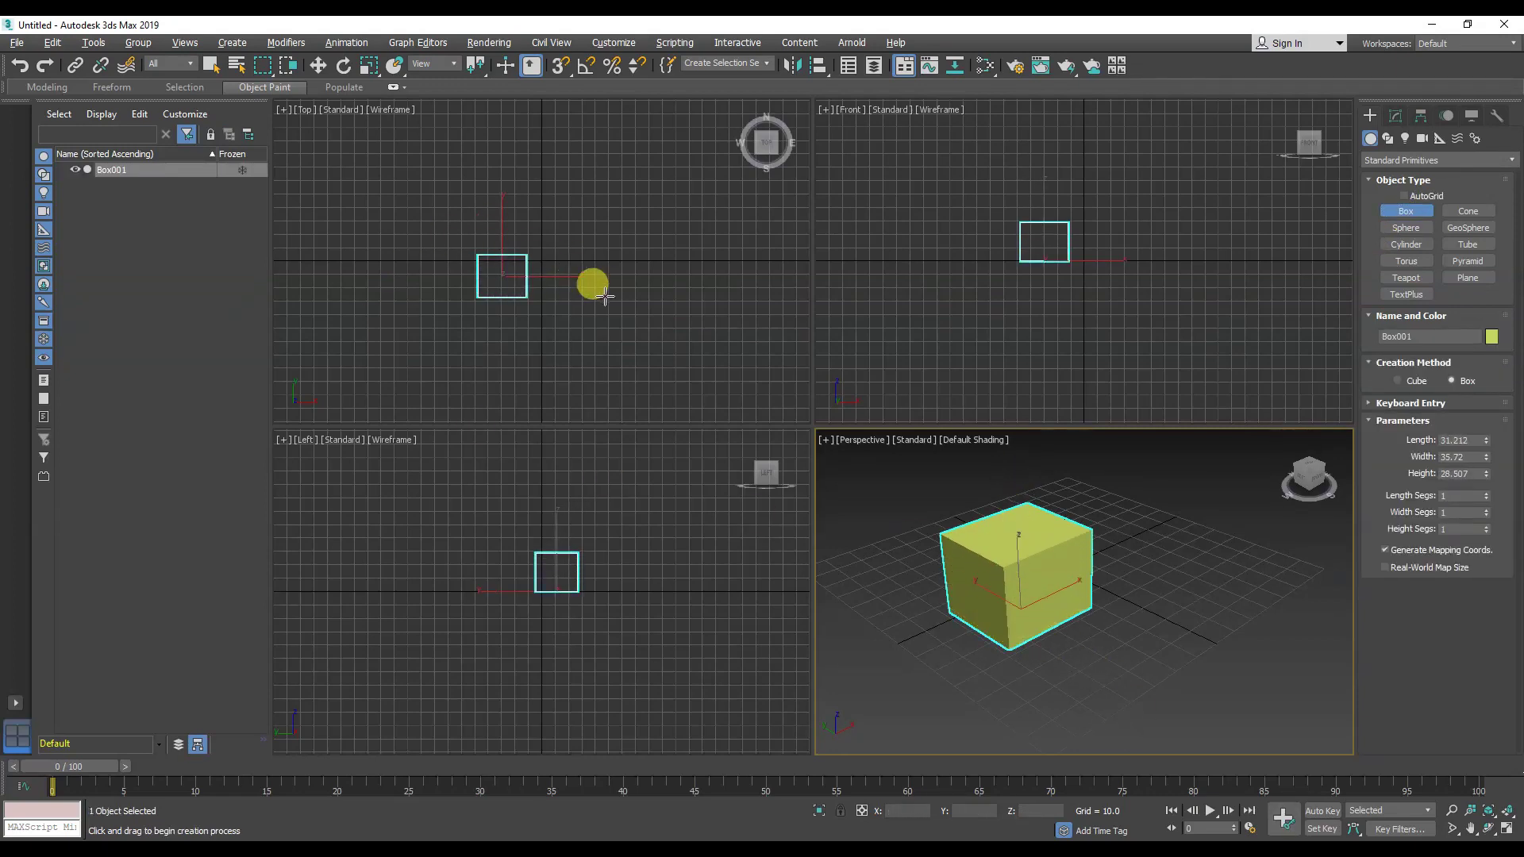
click(102, 173)
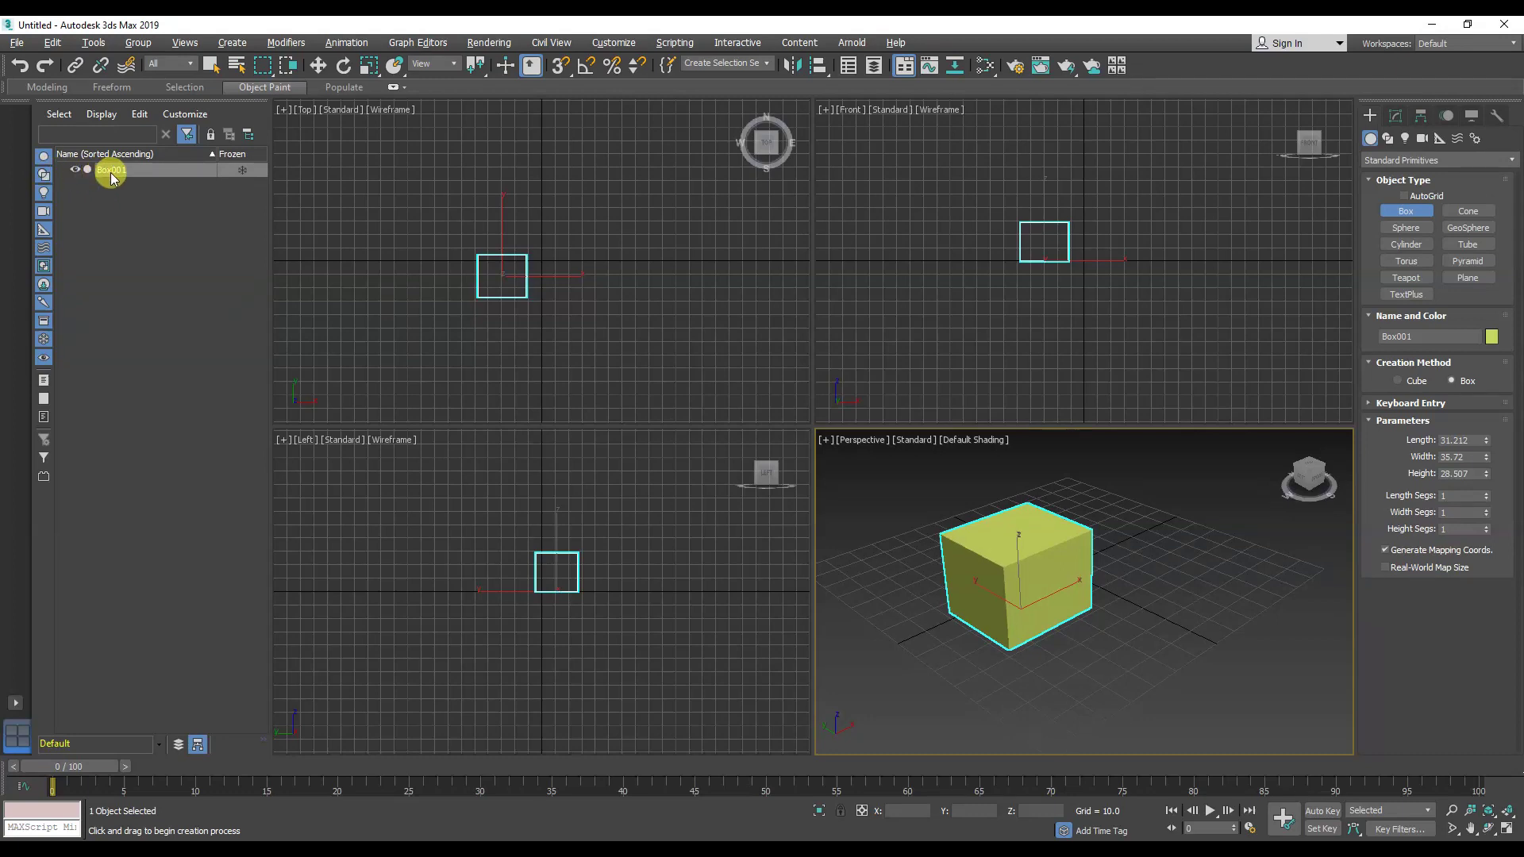